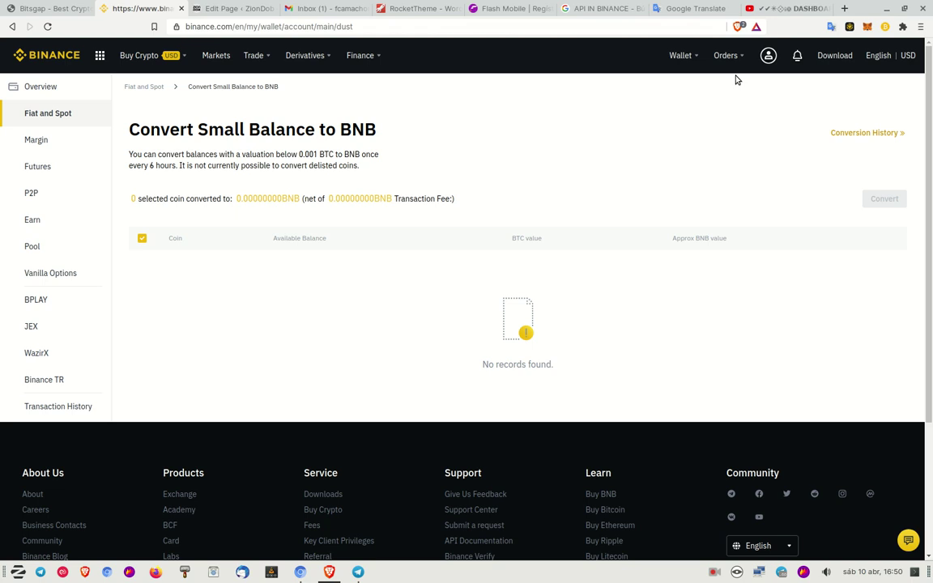
Show the account dropdown with its API Management option and take a screenshot
mouse_move(767, 55)
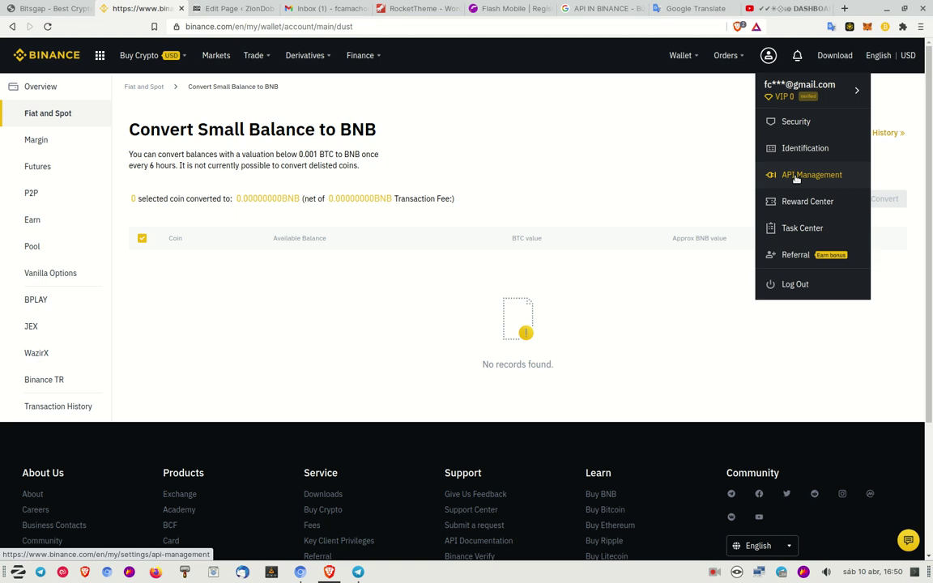
key("Print")
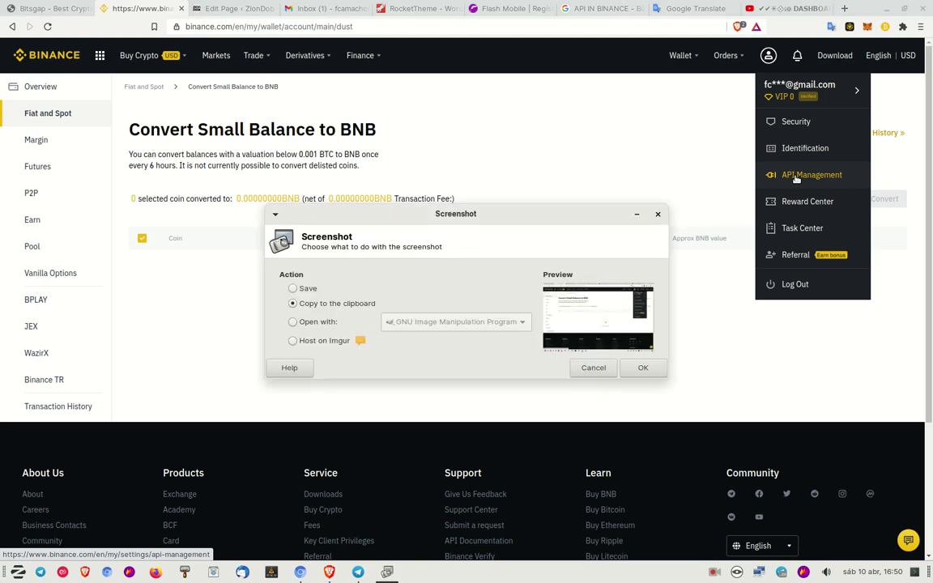
key("Escape")
Open API Management and capture the right-hand part of the page
left_click(797, 177)
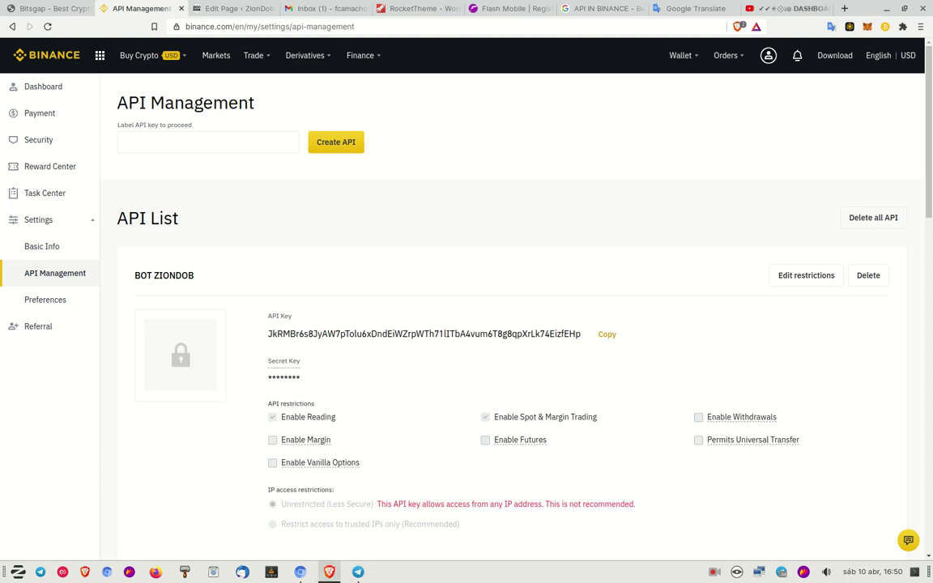
left_click(803, 571)
left_click_drag(640, 38, 930, 497)
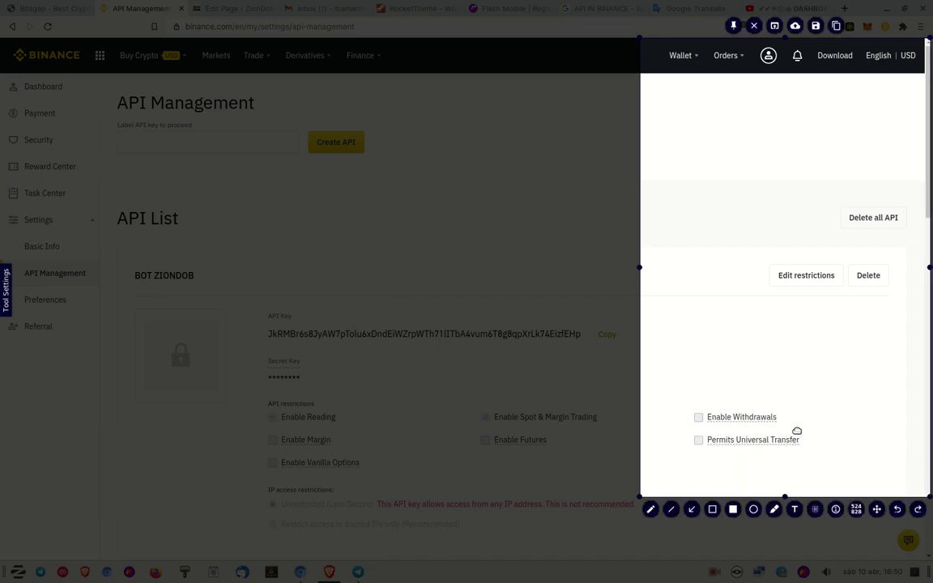
Circle the account icon in the capture and close it
left_click(753, 509)
left_click_drag(752, 40, 784, 79)
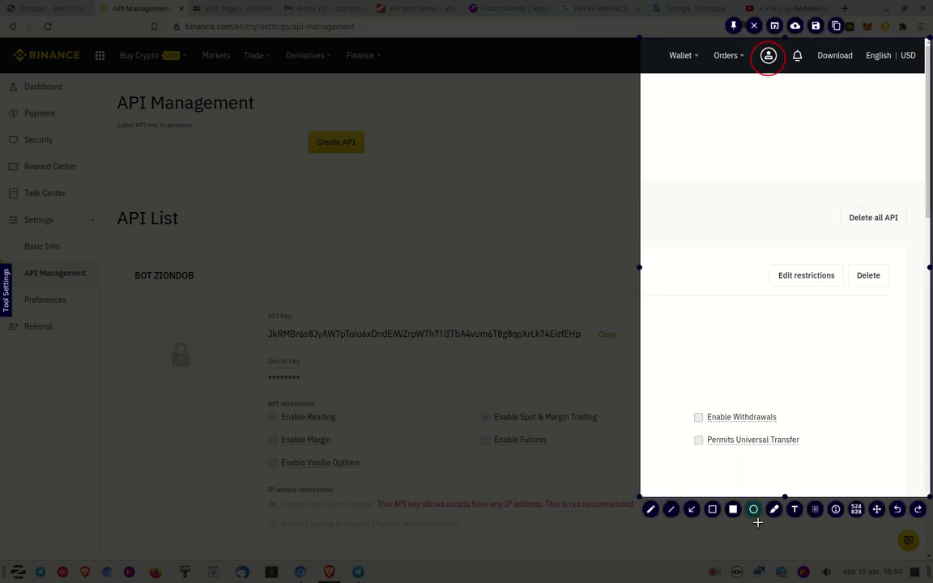
key("ctrl+c")
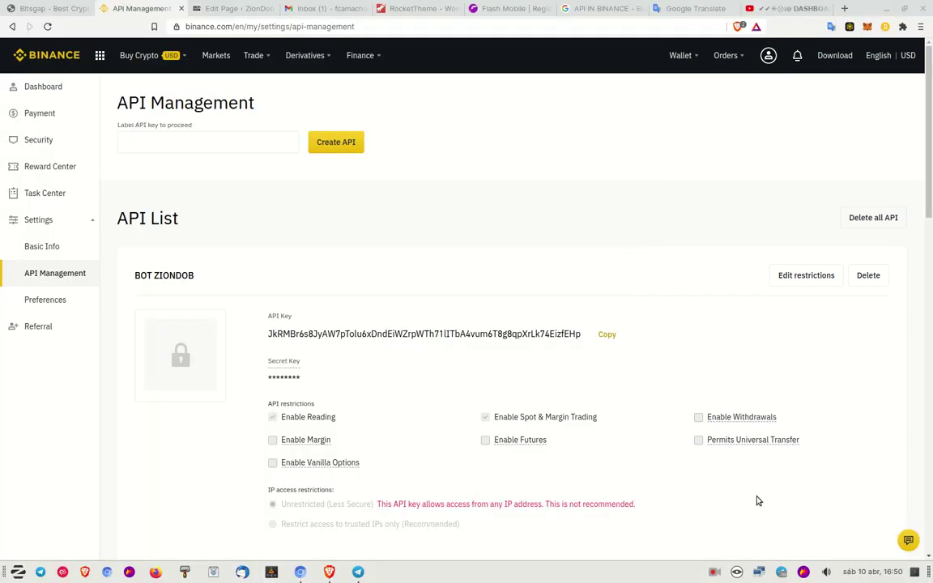
Label a new API key 'ZIONDOB' and request its creation
mouse_move(101, 59)
left_click(136, 142)
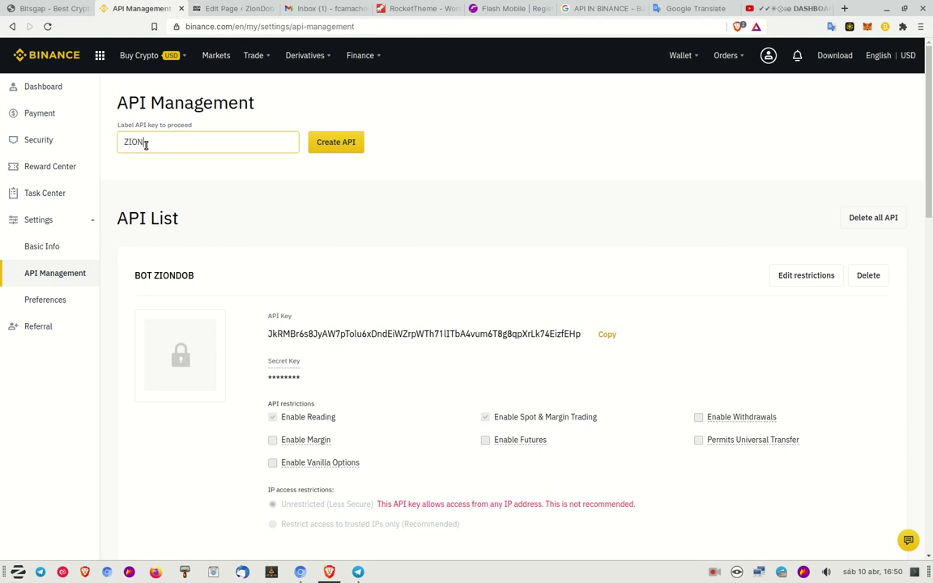
left_click(337, 144)
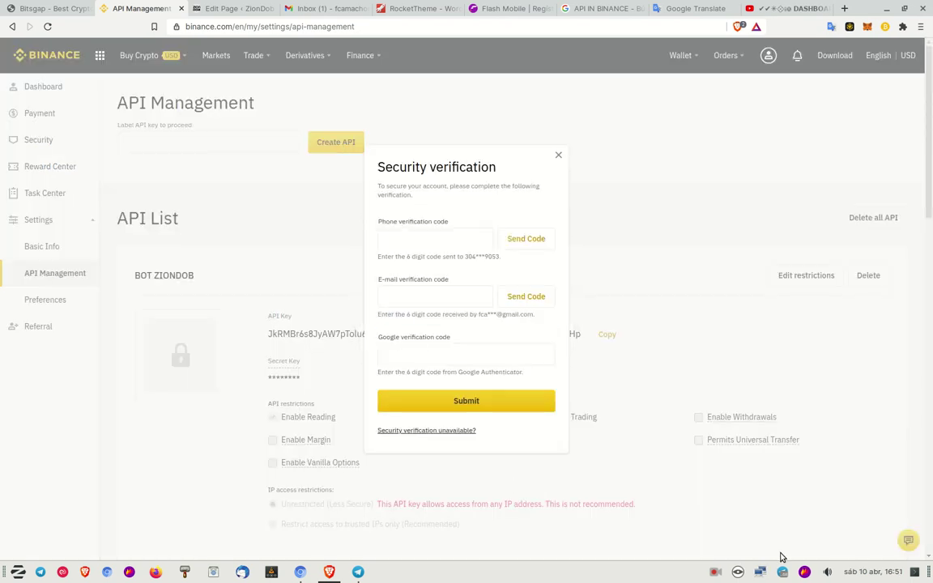
Capture the screen and box the phone, e-mail and Google code fields
key("Print")
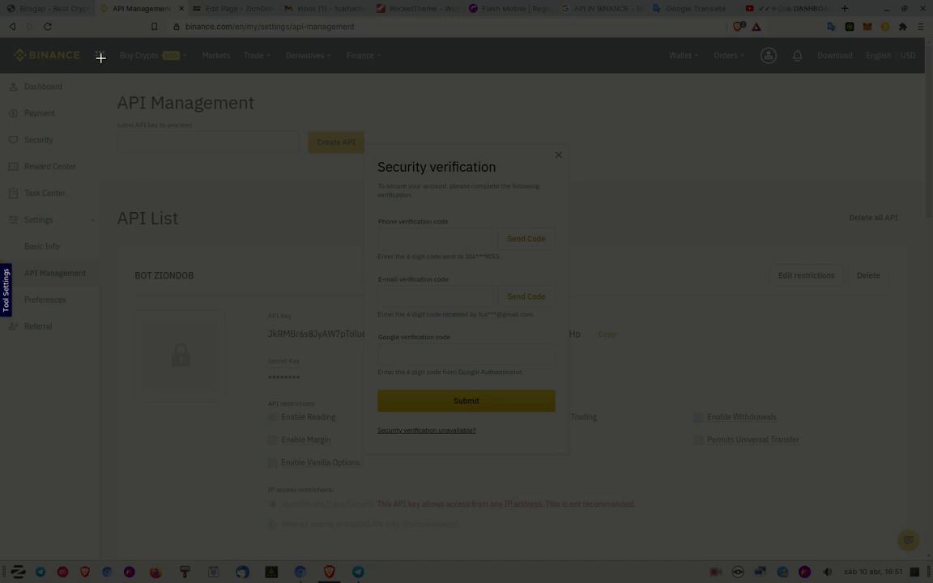
left_click_drag(4, 34, 919, 532)
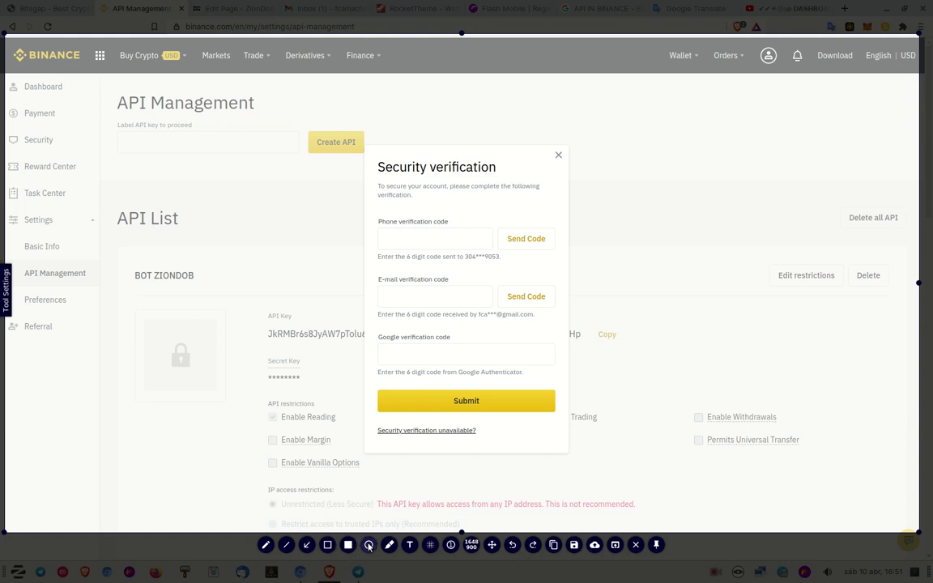
left_click(327, 544)
left_click_drag(368, 211, 561, 265)
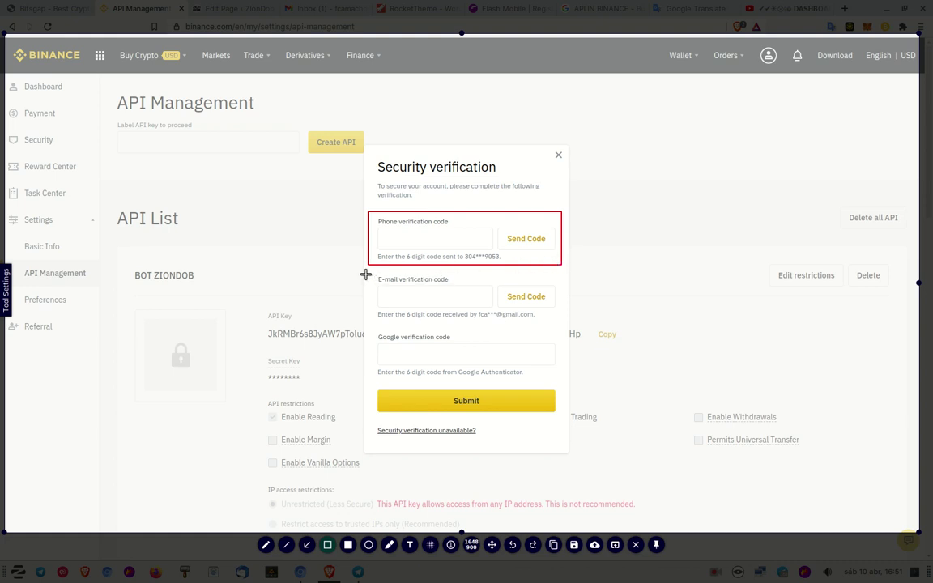
left_click_drag(367, 272, 560, 319)
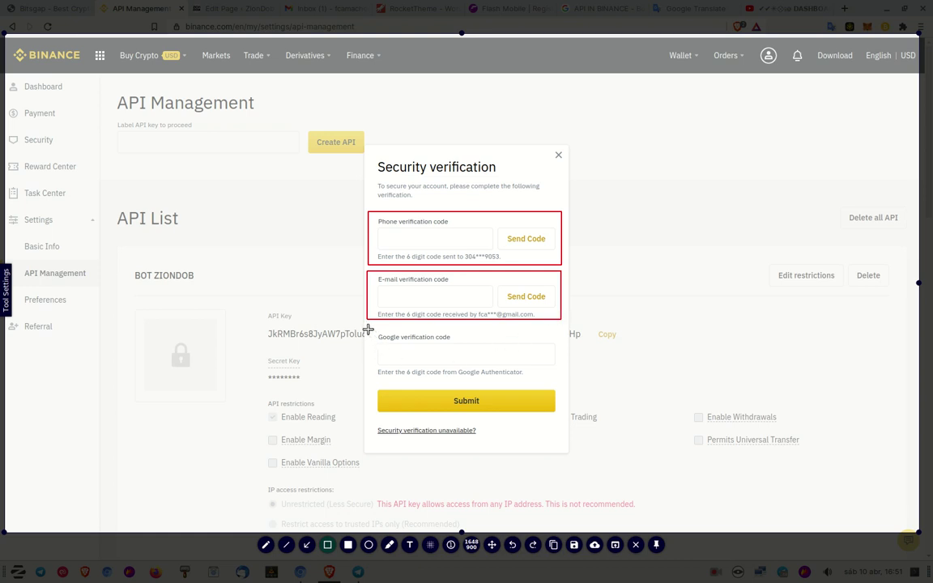
left_click_drag(368, 328, 559, 378)
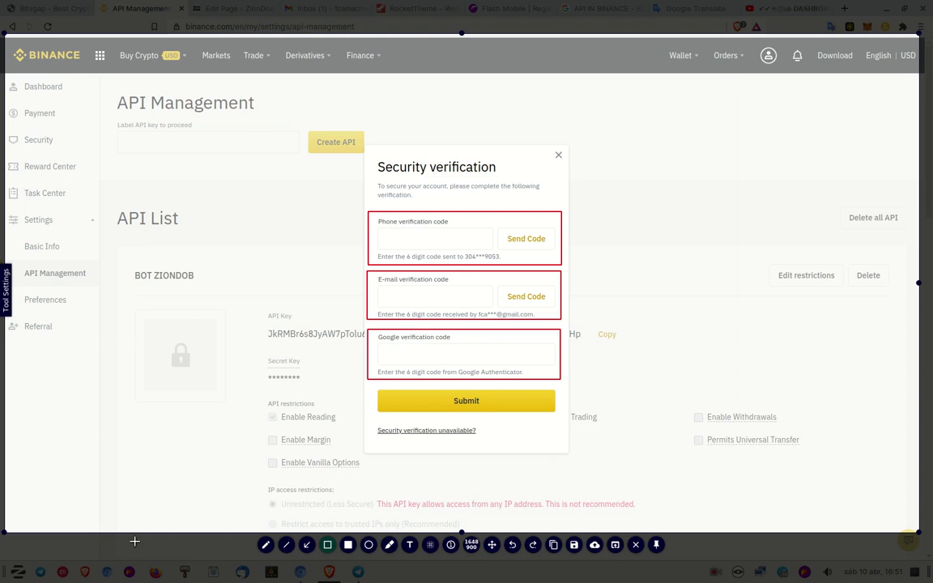
Add three arrows pointing at the code boxes and close the capture
left_click(308, 546)
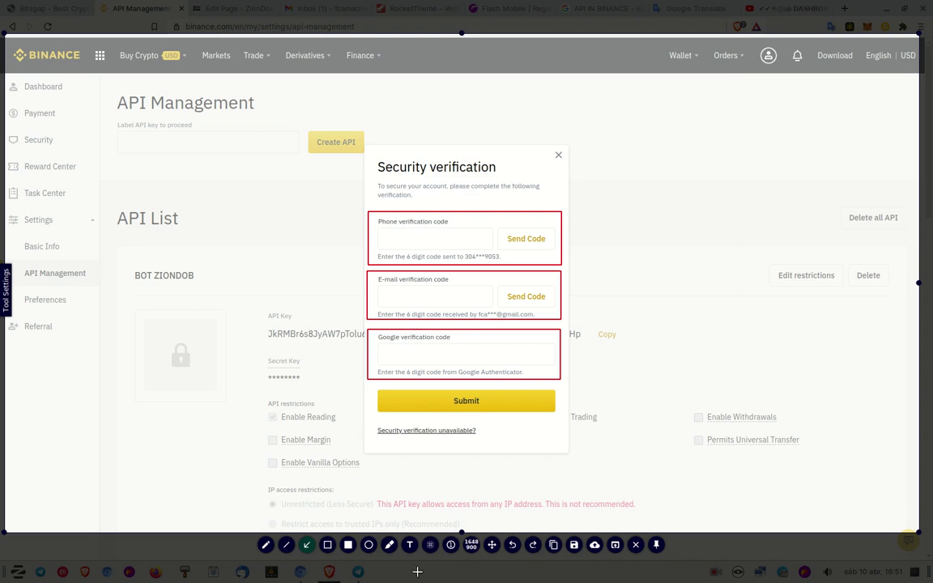
left_click_drag(720, 157, 553, 230)
mouse_move(751, 180)
left_mouse_down()
mouse_move(699, 220)
mouse_move(558, 287)
left_mouse_up()
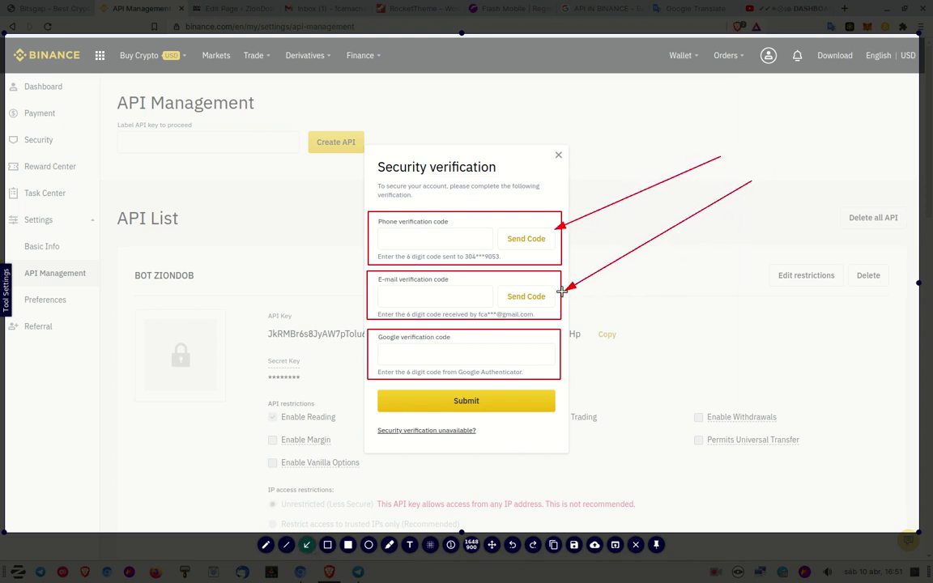
mouse_move(756, 219)
left_mouse_down()
mouse_move(557, 372)
mouse_move(542, 344)
left_mouse_up()
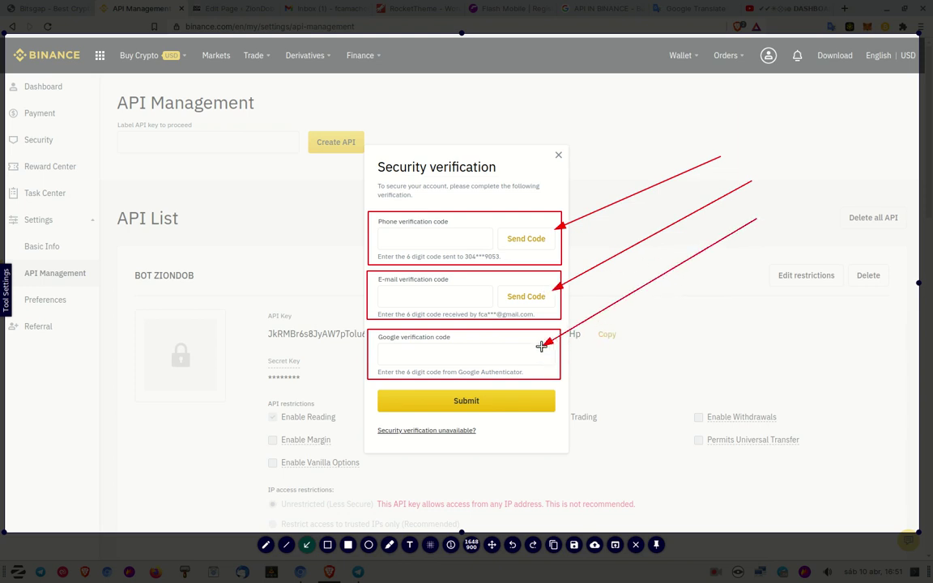
key("Escape")
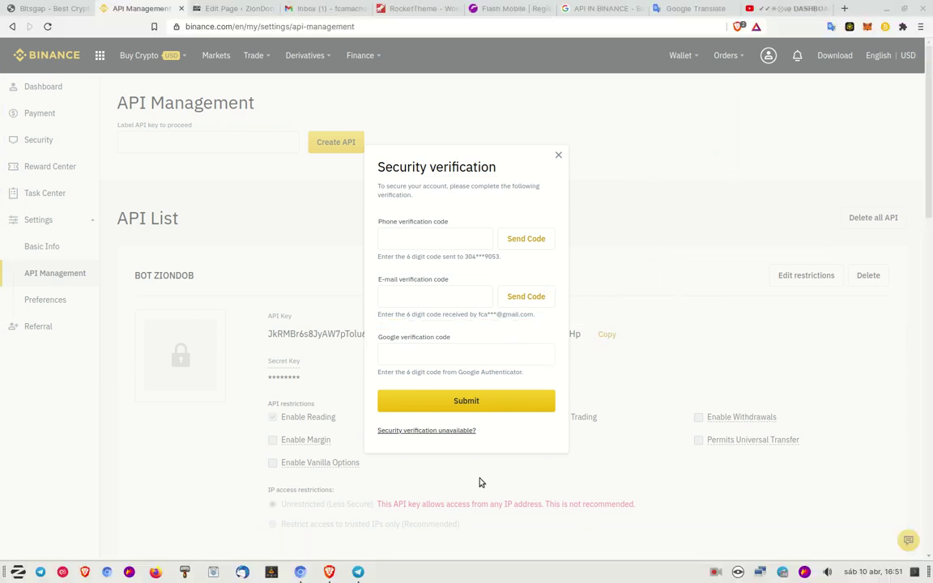
Send the e-mail and phone verification codes
left_click(523, 297)
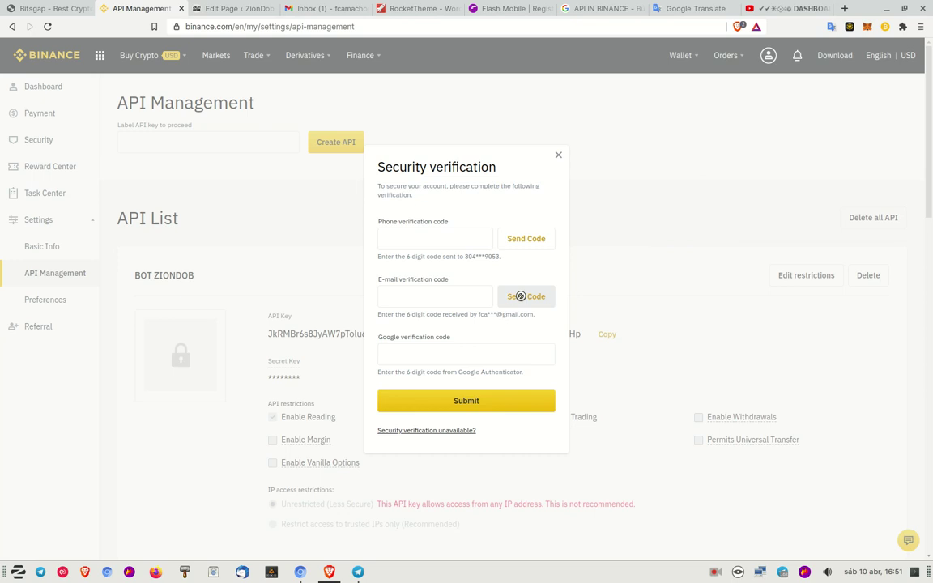
left_click(531, 240)
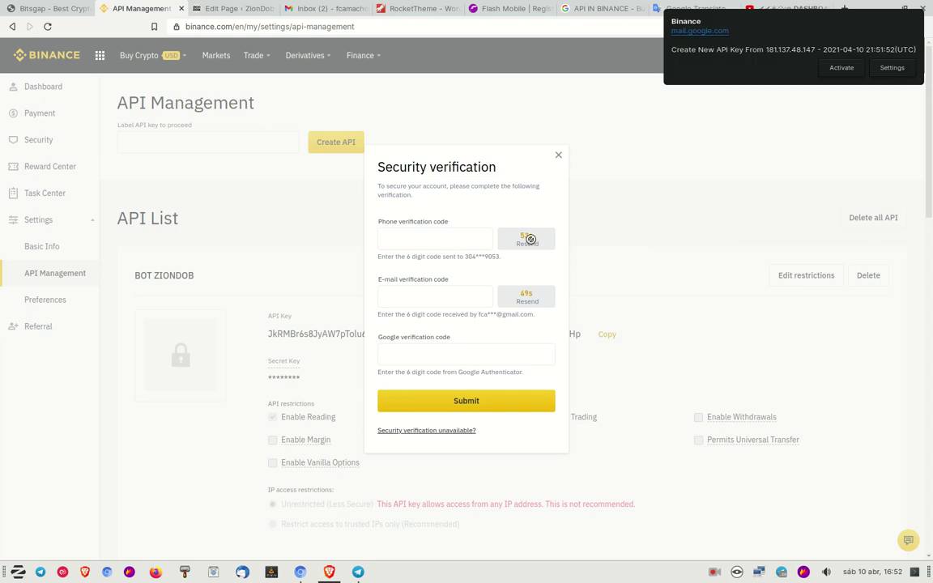
Open the Binance verification e-mail in Gmail and copy its 6-digit code
left_click(841, 67)
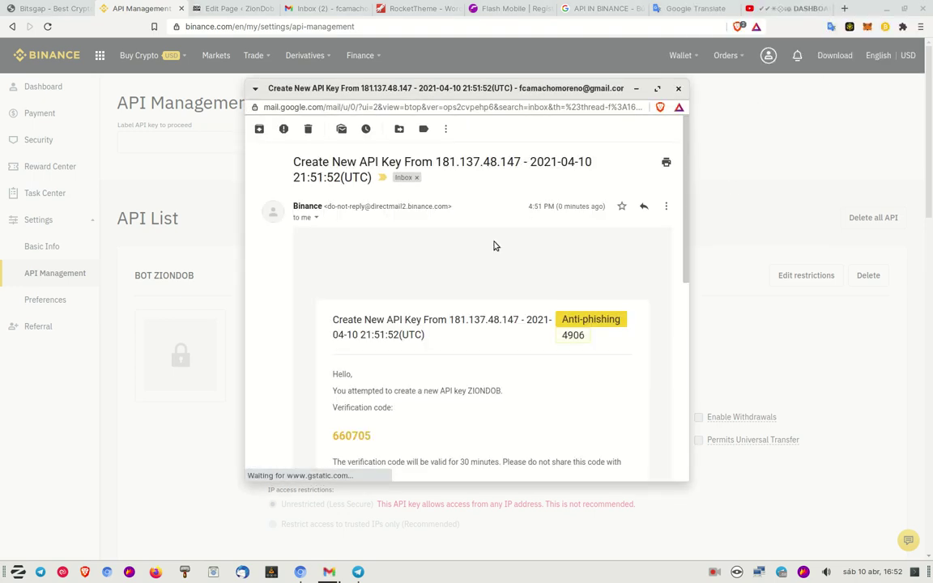
scroll(501, 298, "down", 1)
scroll(500, 298, "down", 2)
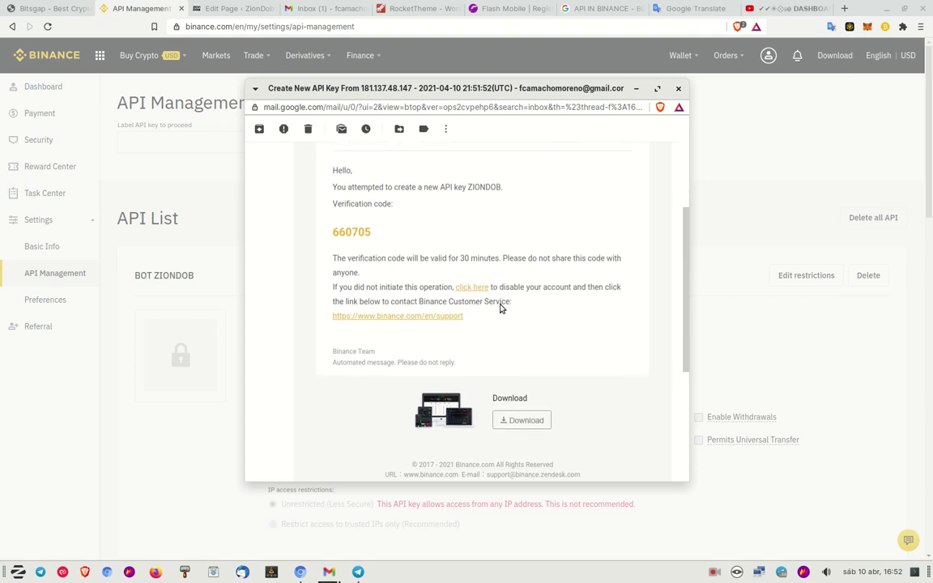
triple_click(330, 232)
left_click(374, 244)
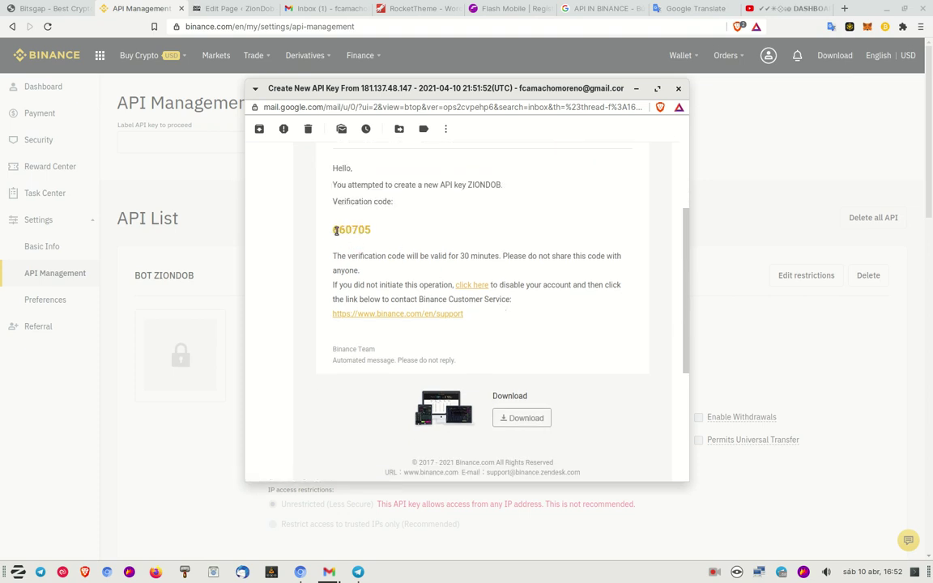
left_click_drag(334, 231, 372, 231)
key("ctrl+c")
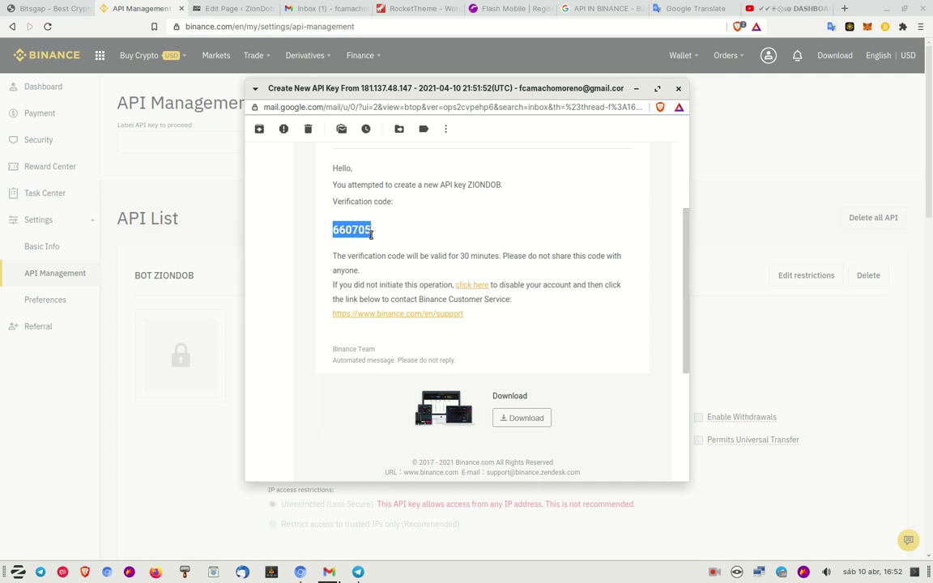
key("alt+Tab")
Paste the e-mail code, enter the phone and Google Authenticator codes, and submit
left_click(406, 296)
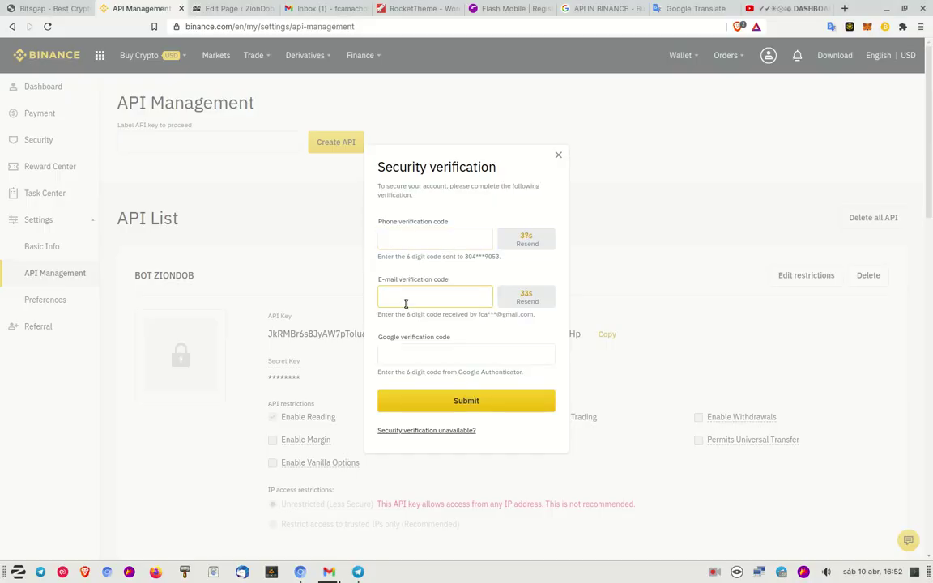
key("ctrl+v")
left_click(403, 241)
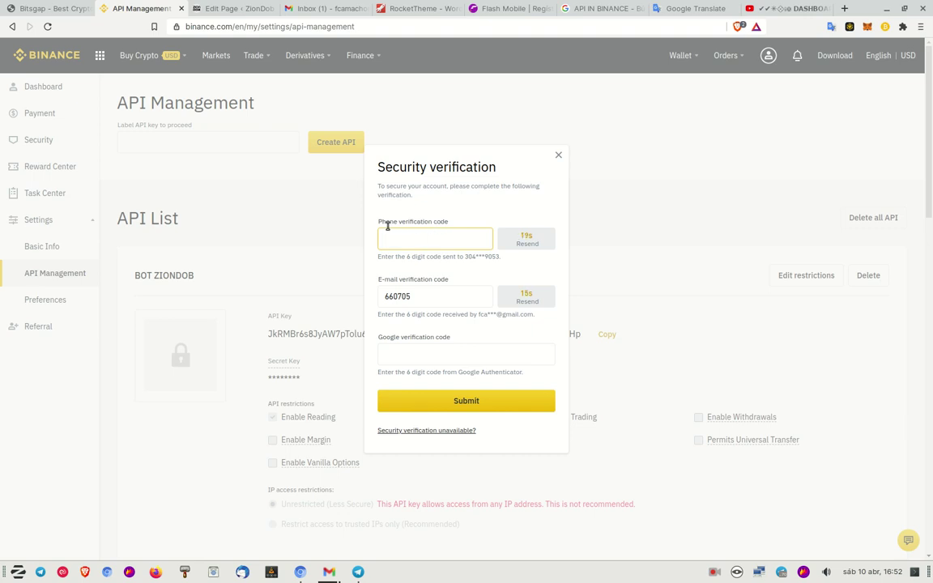
left_click(502, 335)
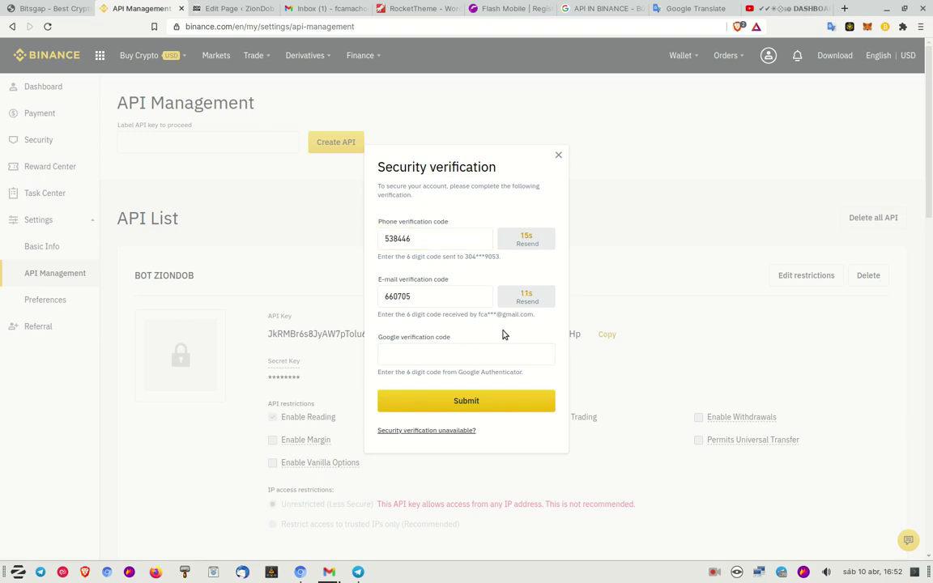
left_click(445, 357)
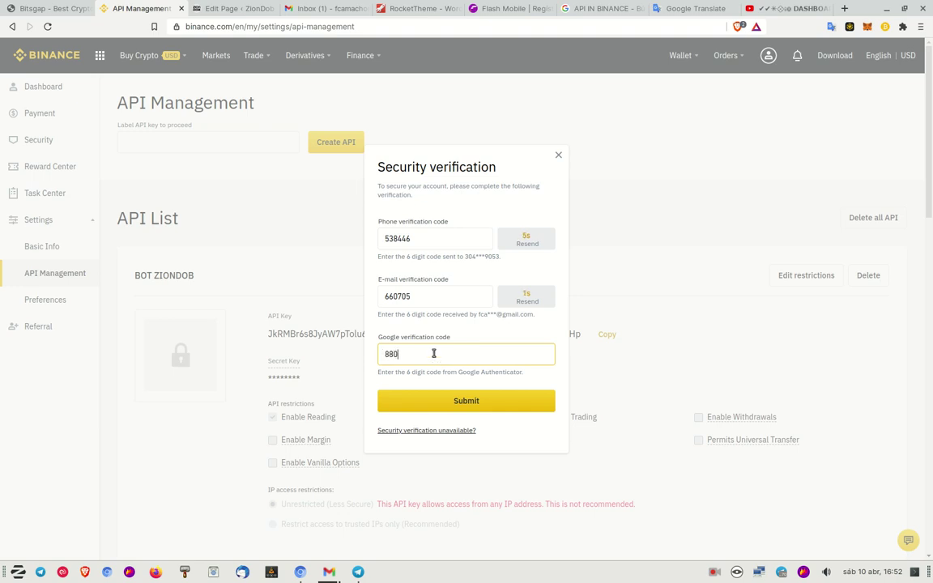
left_click(477, 406)
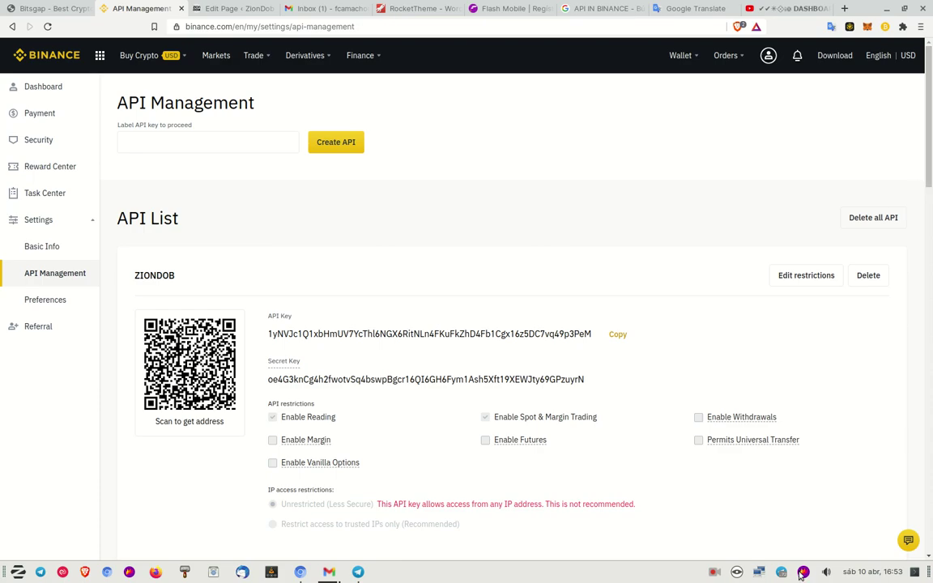
Capture the API Management page and box ZIONDOB, the API key and secret key in red
left_click(723, 575)
mouse_move(100, 81)
left_mouse_down()
mouse_move(135, 326)
mouse_move(409, 573)
mouse_move(916, 547)
left_mouse_up()
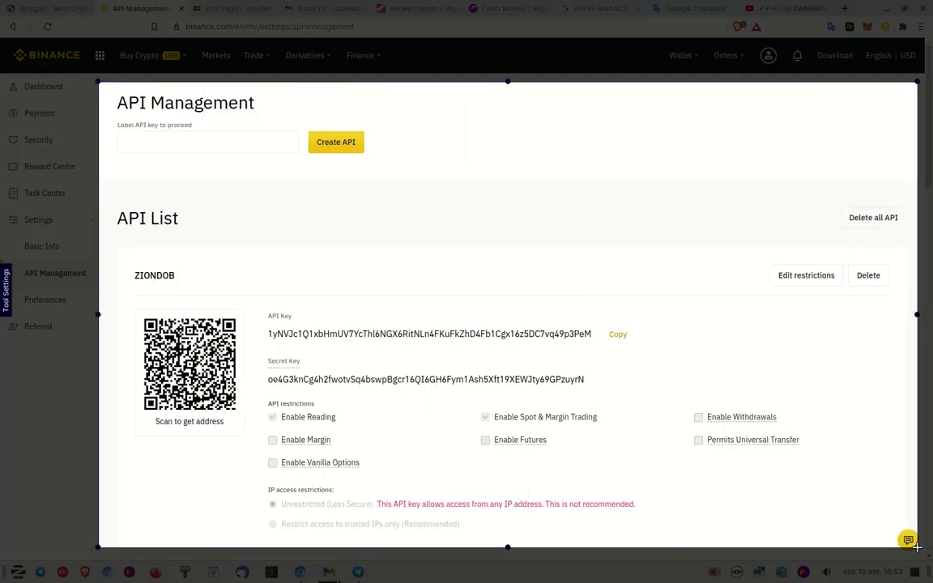
left_click(374, 560)
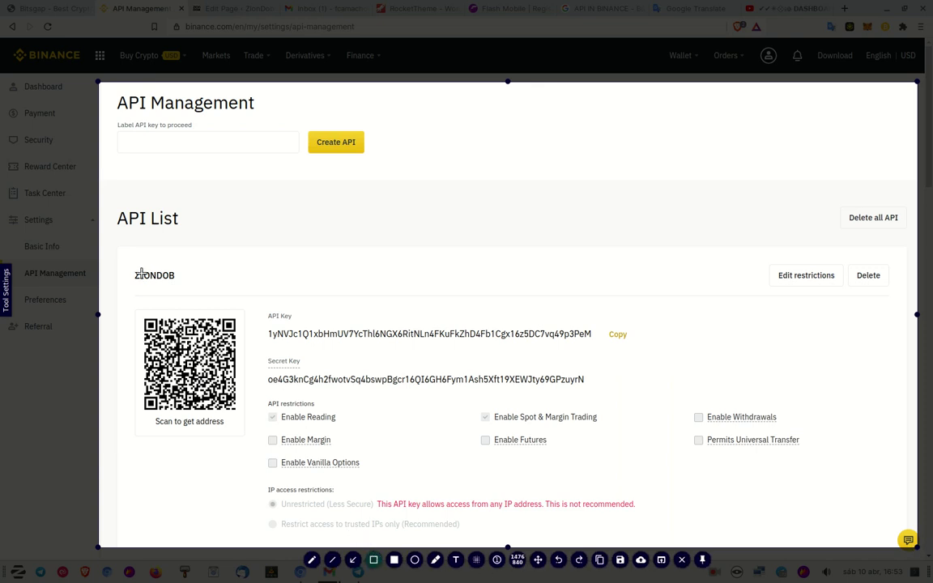
mouse_move(123, 262)
left_mouse_down()
mouse_move(138, 281)
mouse_move(179, 288)
left_mouse_up()
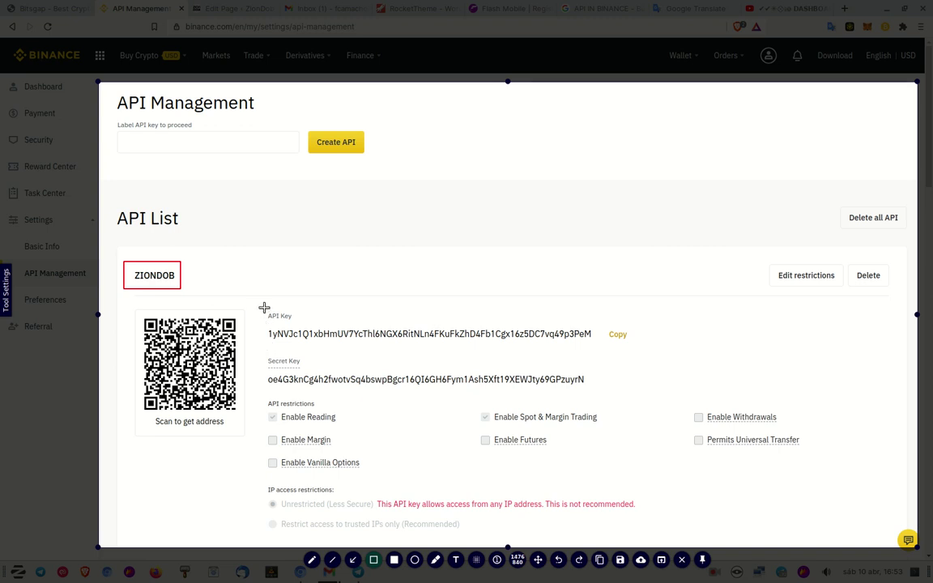
mouse_move(258, 308)
left_mouse_down()
mouse_move(369, 343)
mouse_move(584, 356)
mouse_move(592, 342)
left_mouse_up()
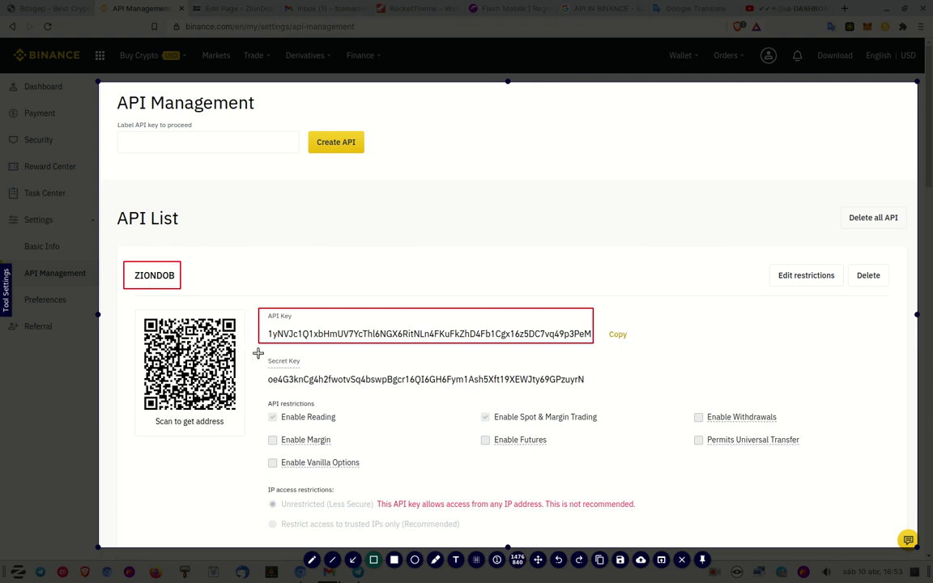
mouse_move(258, 353)
left_mouse_down()
mouse_move(265, 369)
mouse_move(400, 397)
left_mouse_up()
left_click_drag(572, 378, 586, 388)
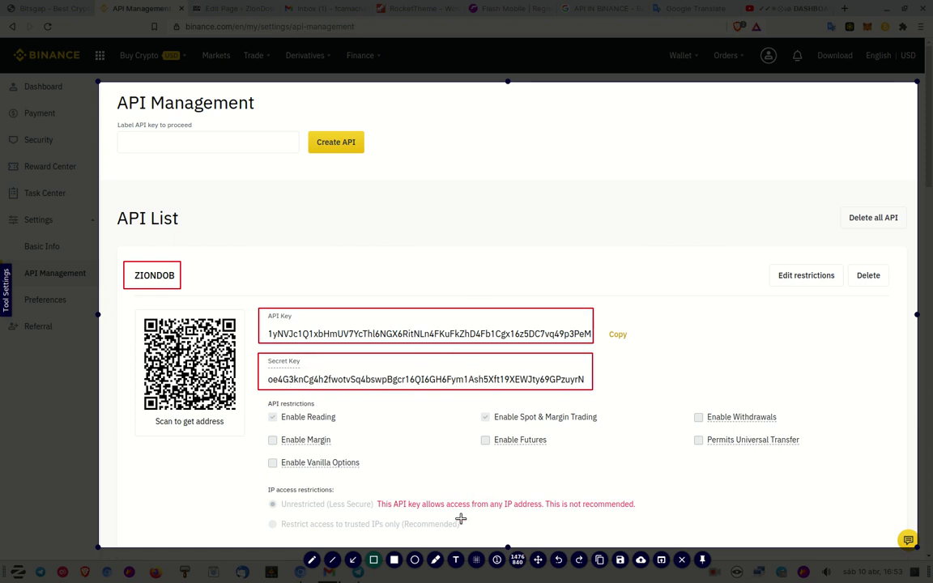
left_click(413, 561)
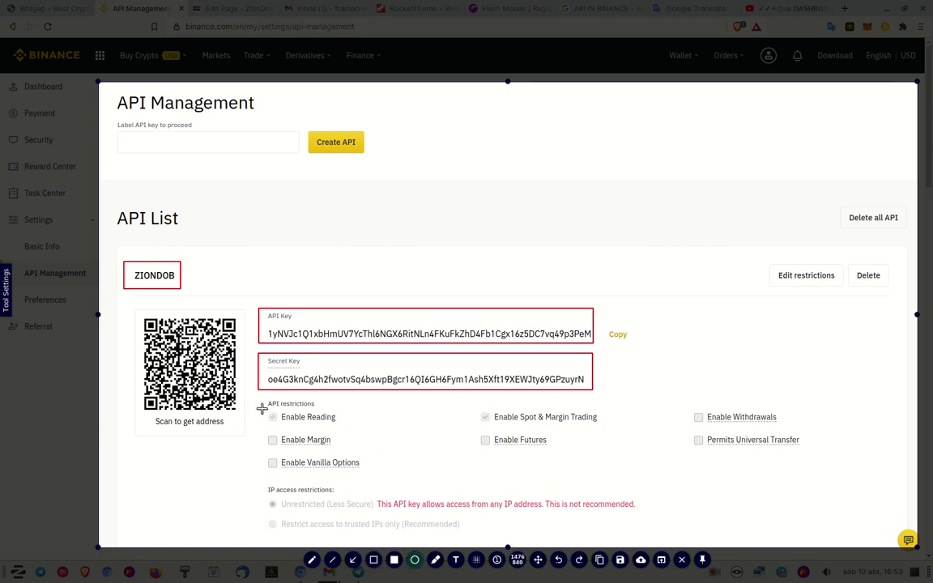
Circle the Reading, Spot & Margin Trading, Withdrawals and Universal Transfer checkboxes
left_click_drag(263, 409, 277, 422)
left_click_drag(475, 411, 493, 425)
left_click_drag(687, 406, 708, 427)
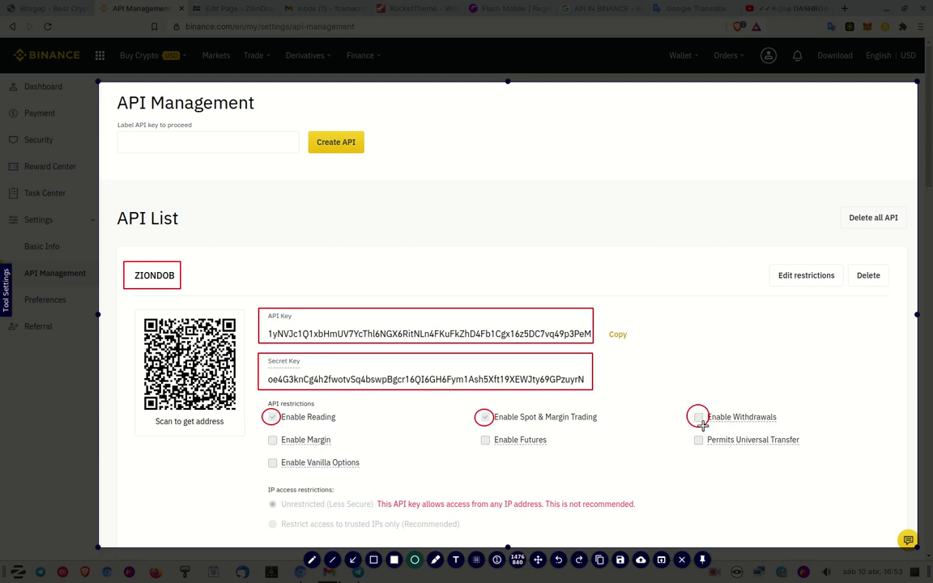
left_click_drag(686, 430, 707, 450)
Draw arrows pointing at Enable Withdrawals and Permits Universal Transfer
left_click(353, 559)
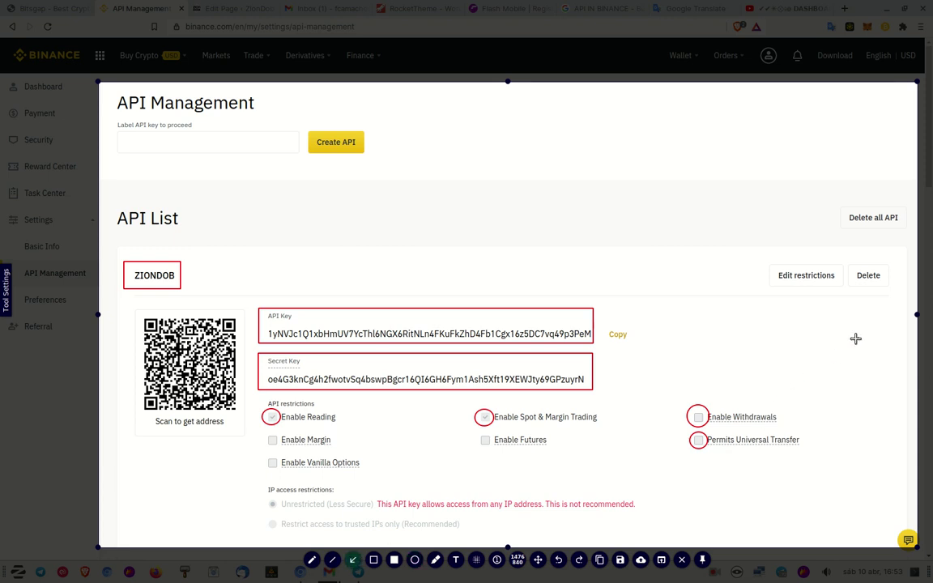
left_click_drag(796, 353, 705, 405)
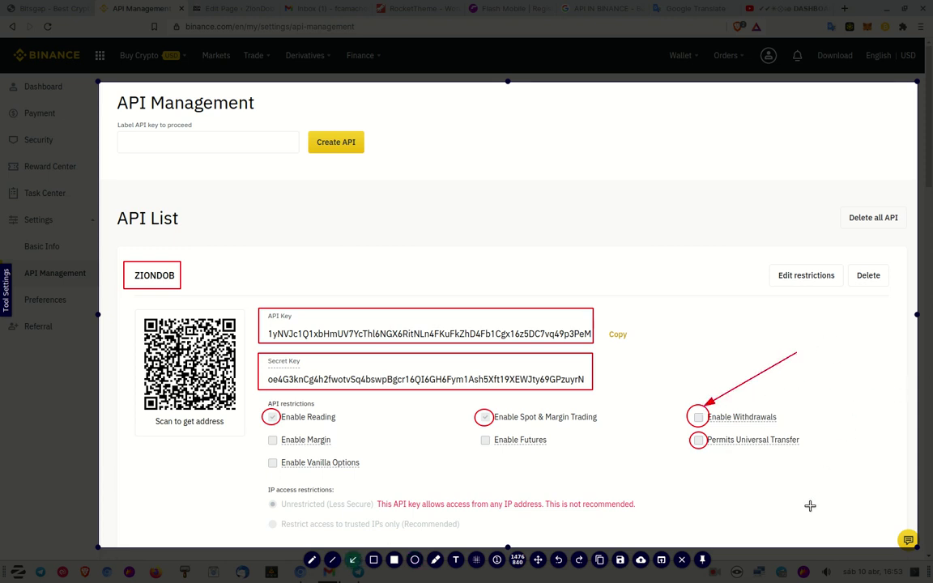
left_click_drag(809, 515, 715, 454)
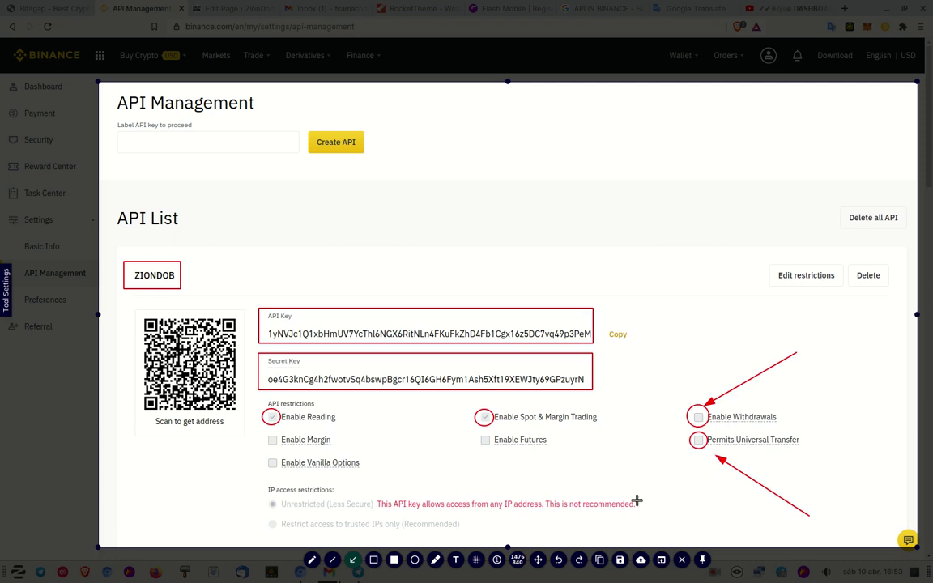
Circle the Enable Futures and Enable Margin checkboxes
left_click(415, 561)
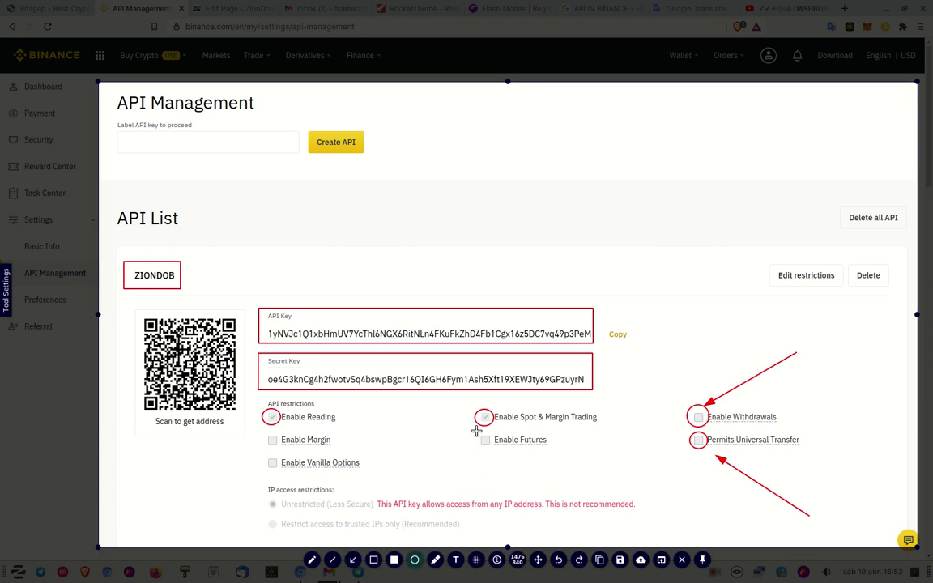
left_click_drag(477, 432, 492, 447)
mouse_move(261, 431)
left_mouse_down()
mouse_move(280, 450)
mouse_move(281, 470)
left_mouse_up()
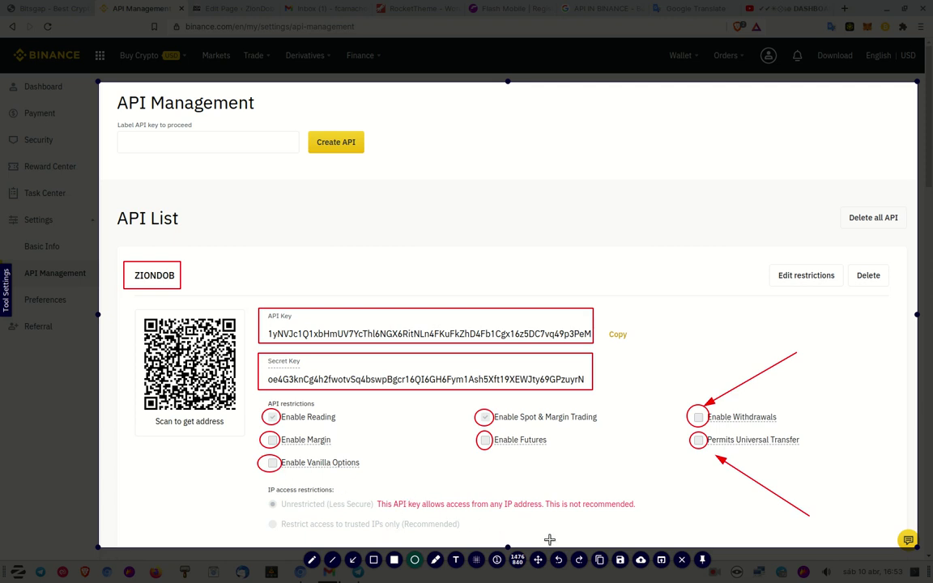
Draw arrows to Enable Reading, Spot & Margin Trading, the API Key and Secret Key boxes
left_click(353, 559)
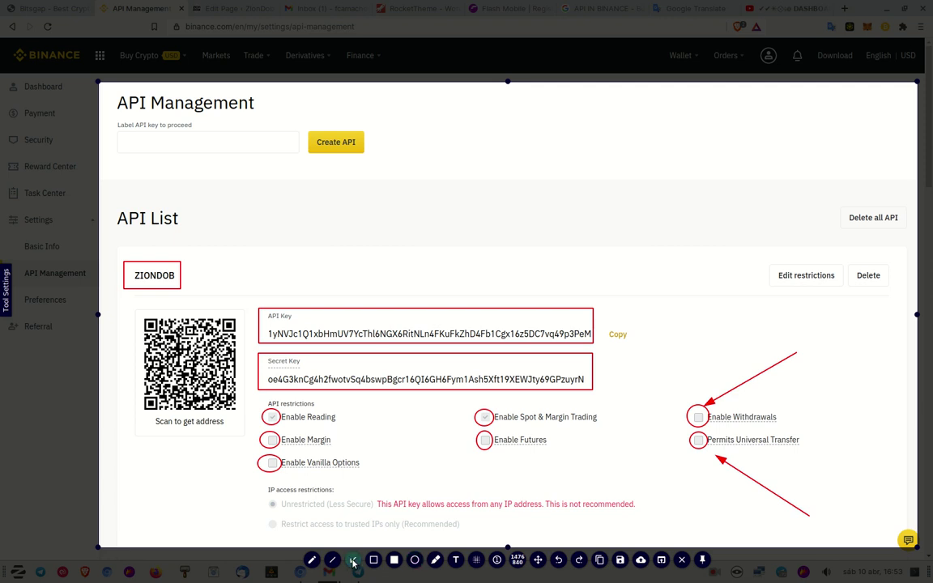
left_click_drag(395, 447, 322, 424)
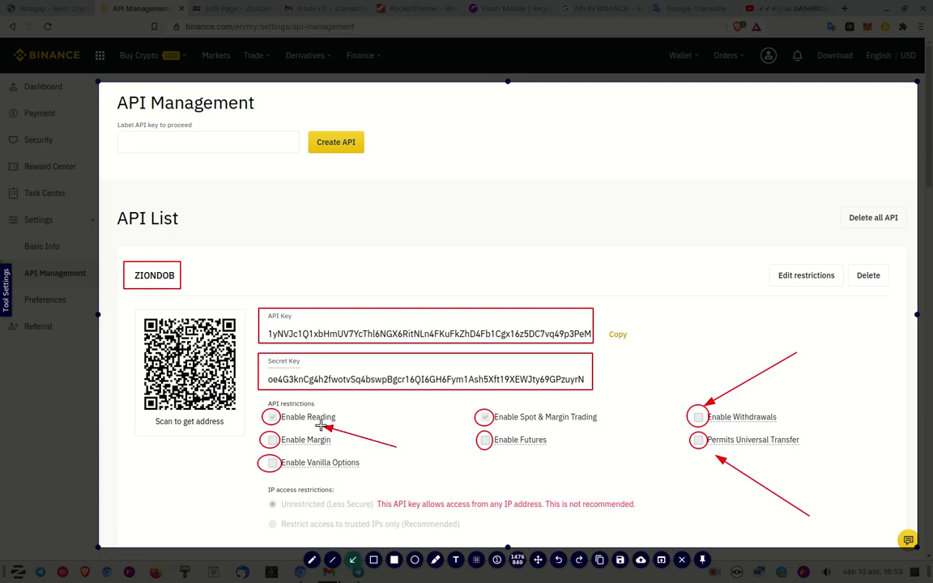
left_click_drag(634, 378, 542, 411)
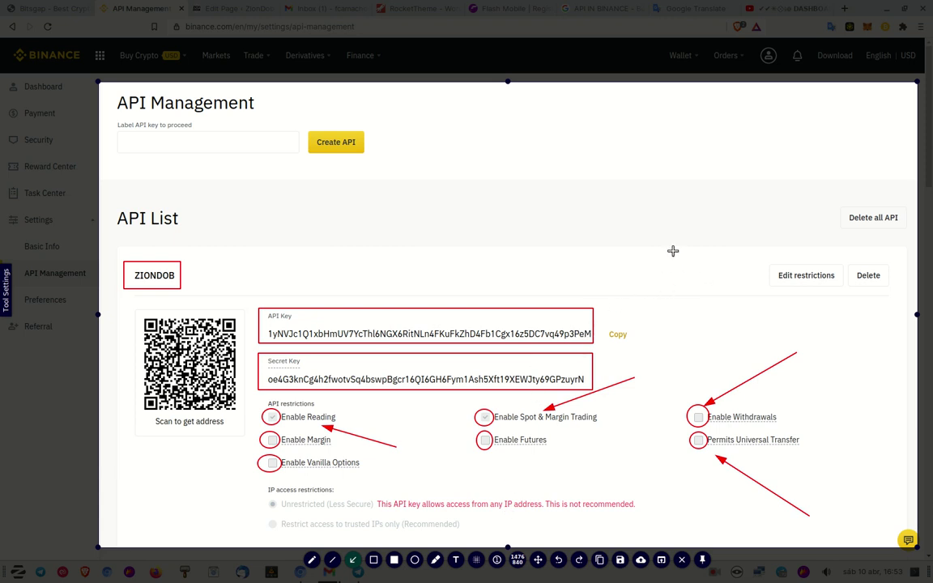
left_click_drag(691, 261, 578, 312)
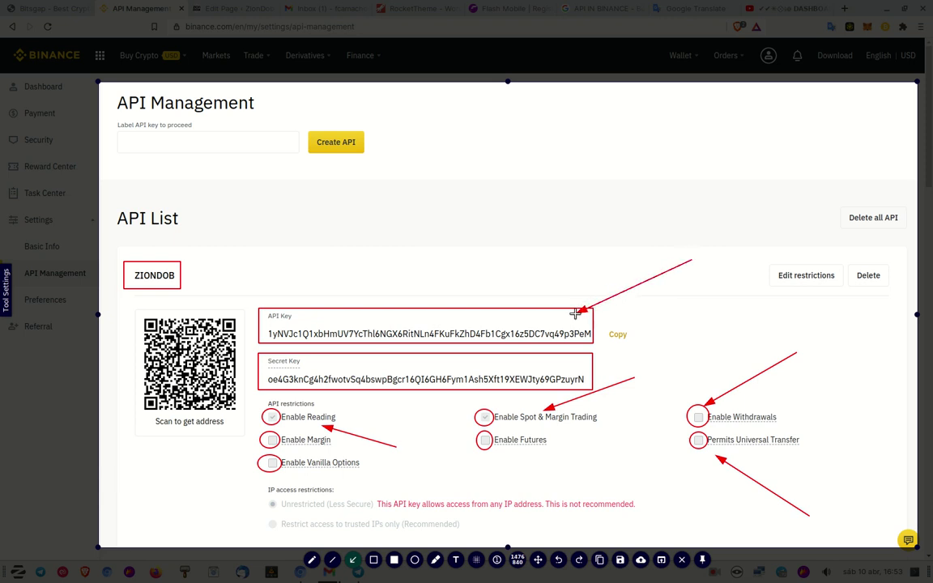
left_click_drag(680, 330, 580, 366)
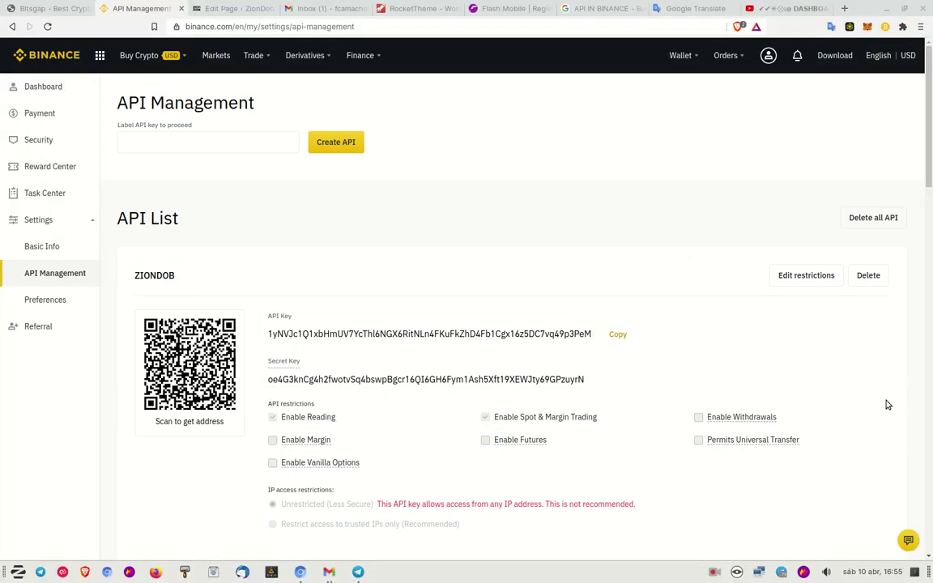
Leave the Flameshot overlay and review the unmarked ZIONDOB key with its reading and spot & margin trading permissions
scroll(884, 404, "down", 3)
scroll(885, 405, "up", 2)
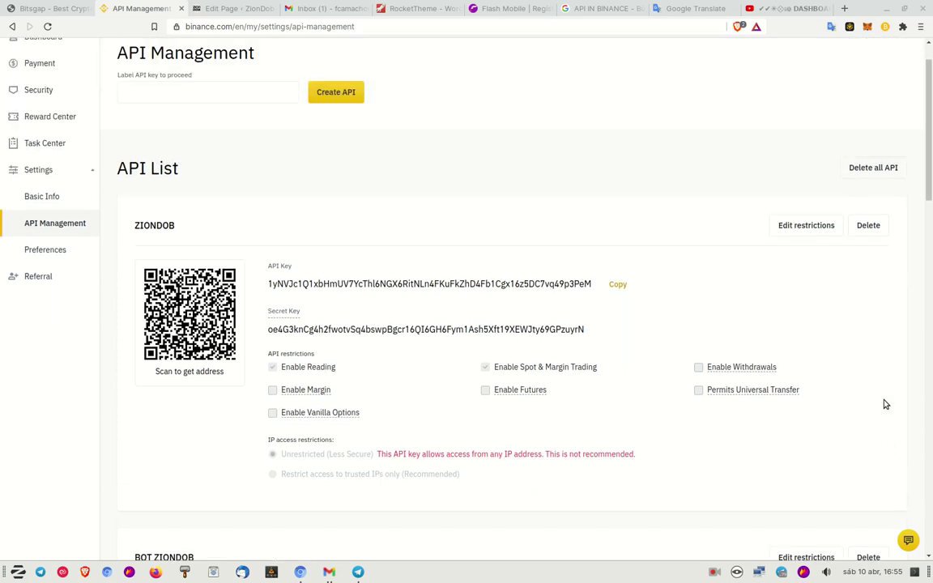
scroll(885, 404, "up", 1)
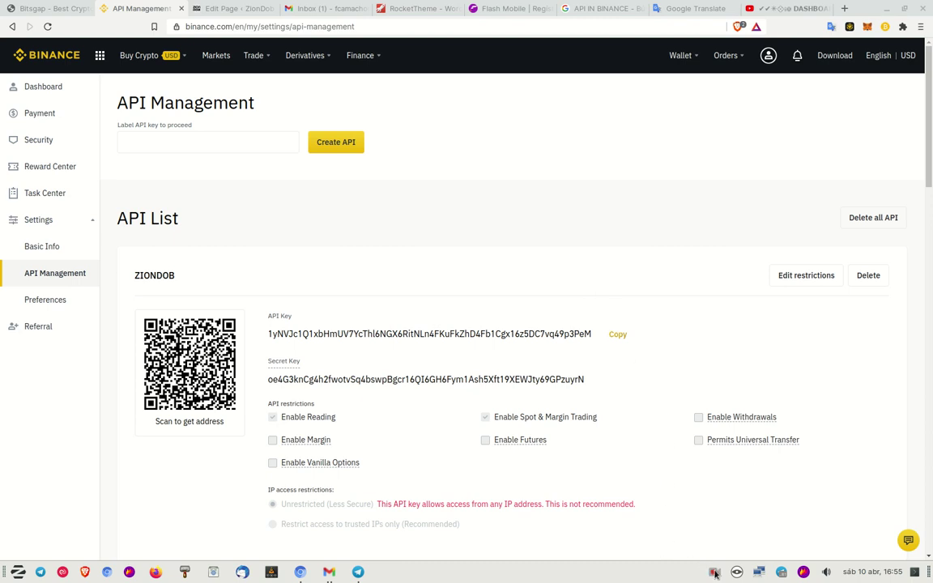
left_click(715, 573)
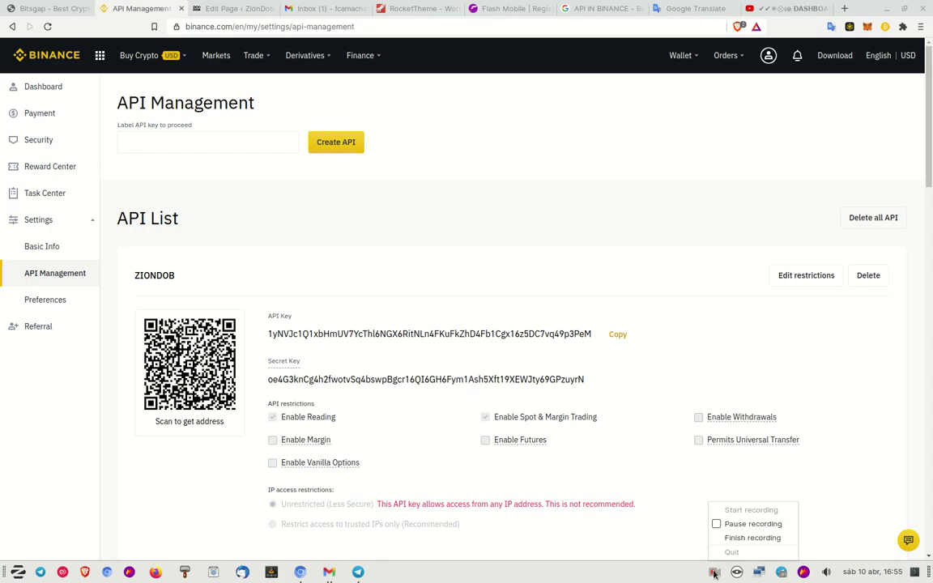